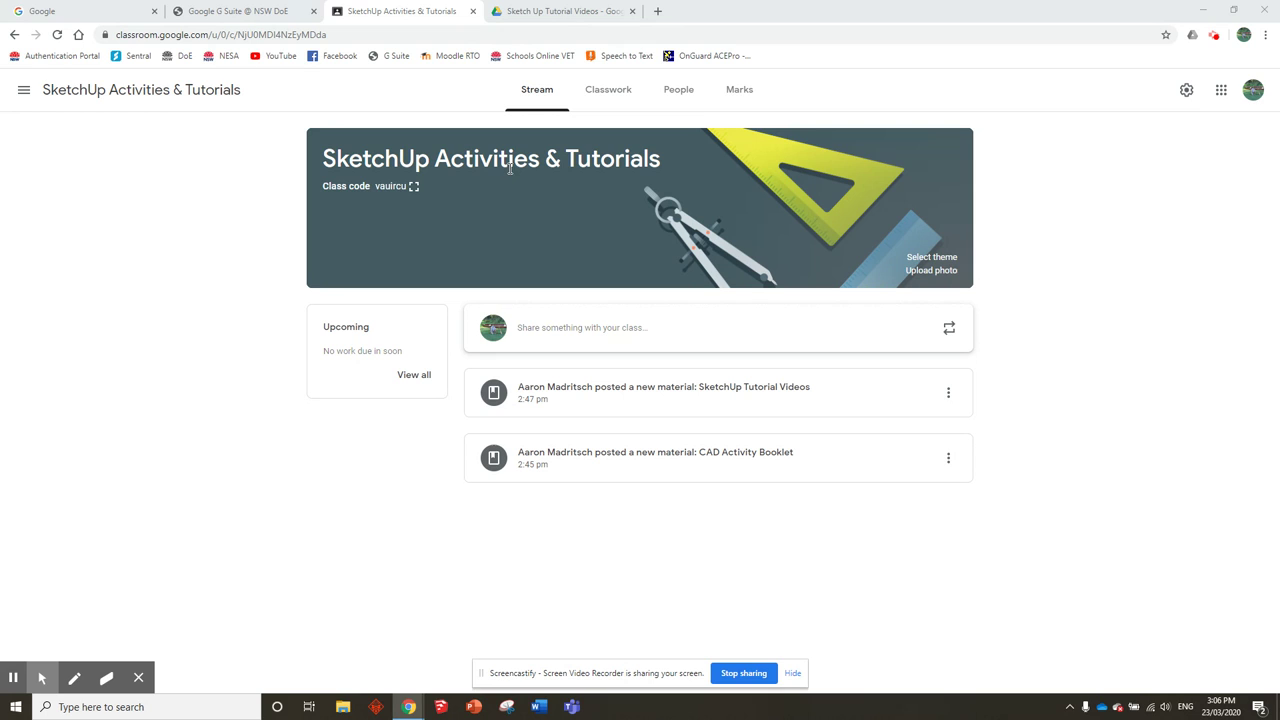
# Show the class's Classwork page, and switch to File Explorer to view the folders and drives of This PC.
pyautogui.click(610, 92)
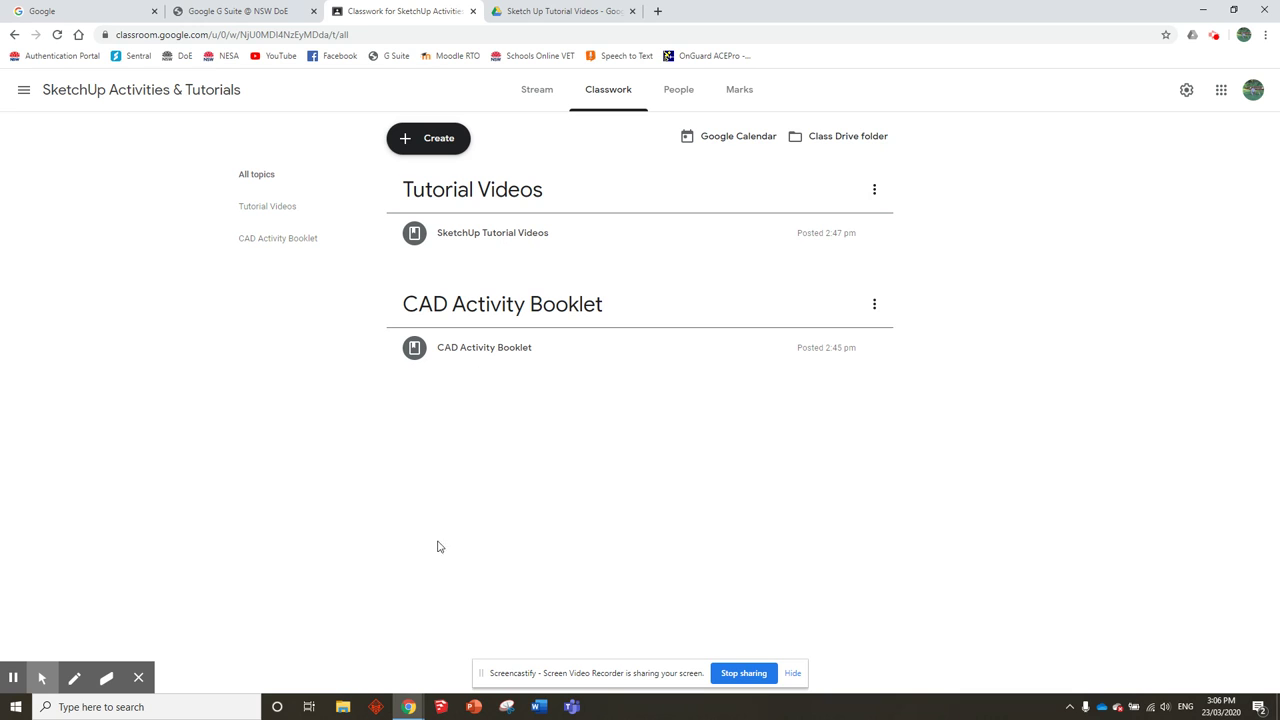
pyautogui.click(343, 708)
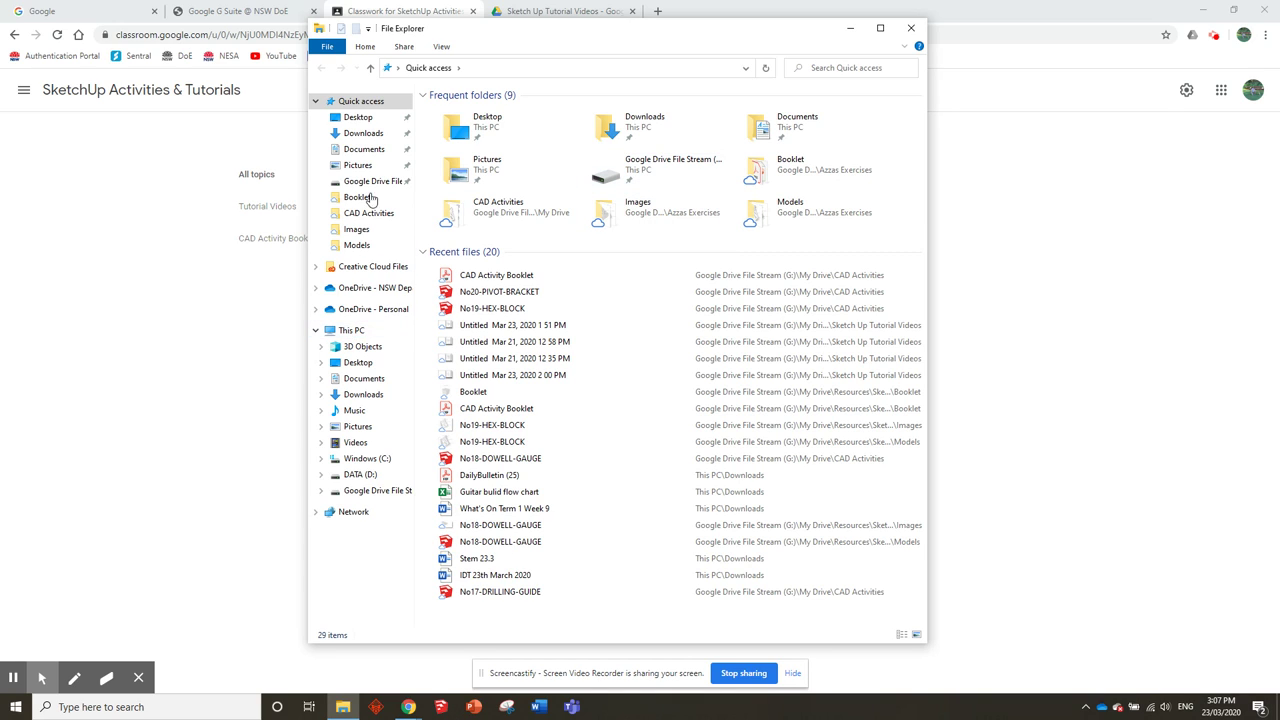
pyautogui.click(352, 332)
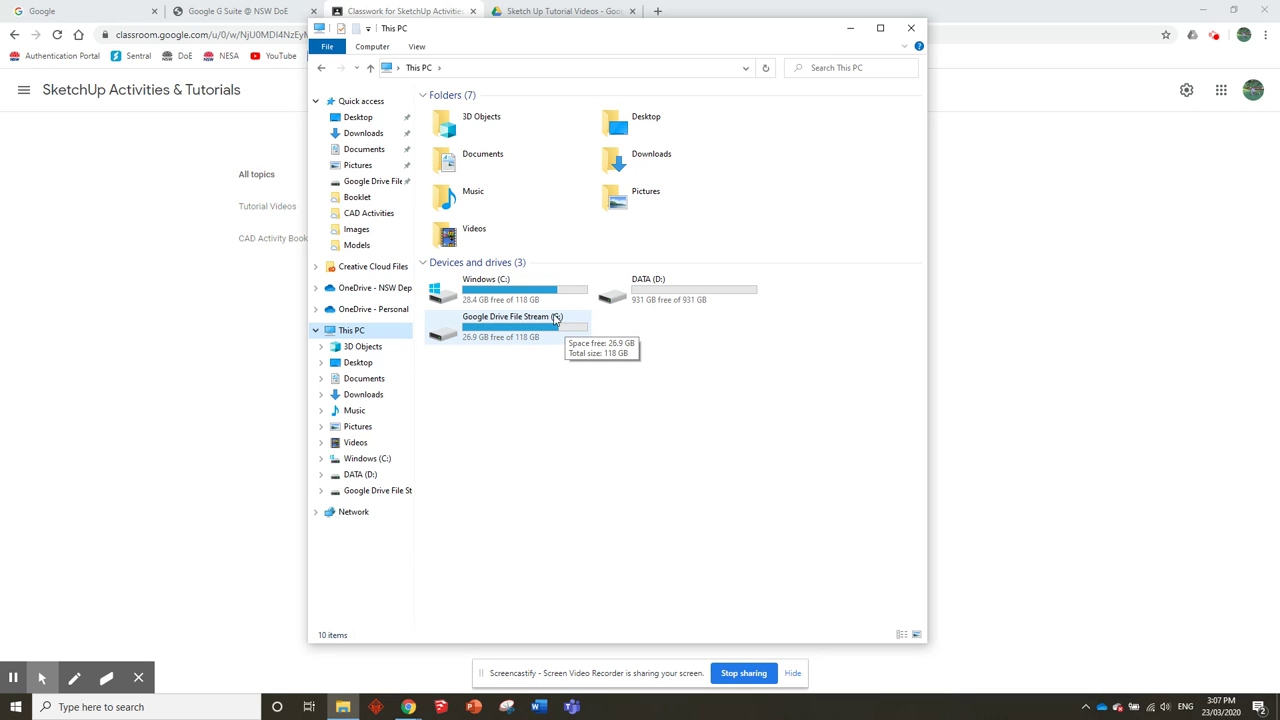
# Create a folder named CAD Activities 1 on the Desktop and delete the existing CAD Activities folder there.
pyautogui.click(362, 120)
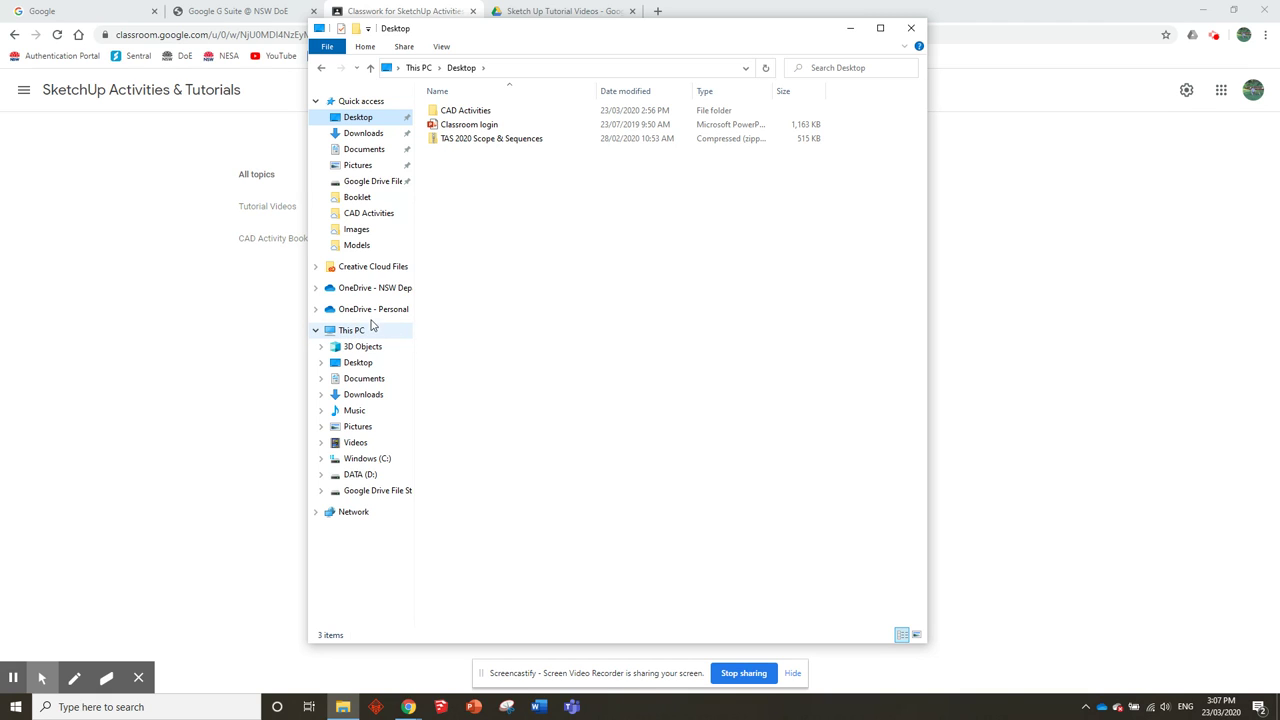
pyautogui.rightClick(447, 173)
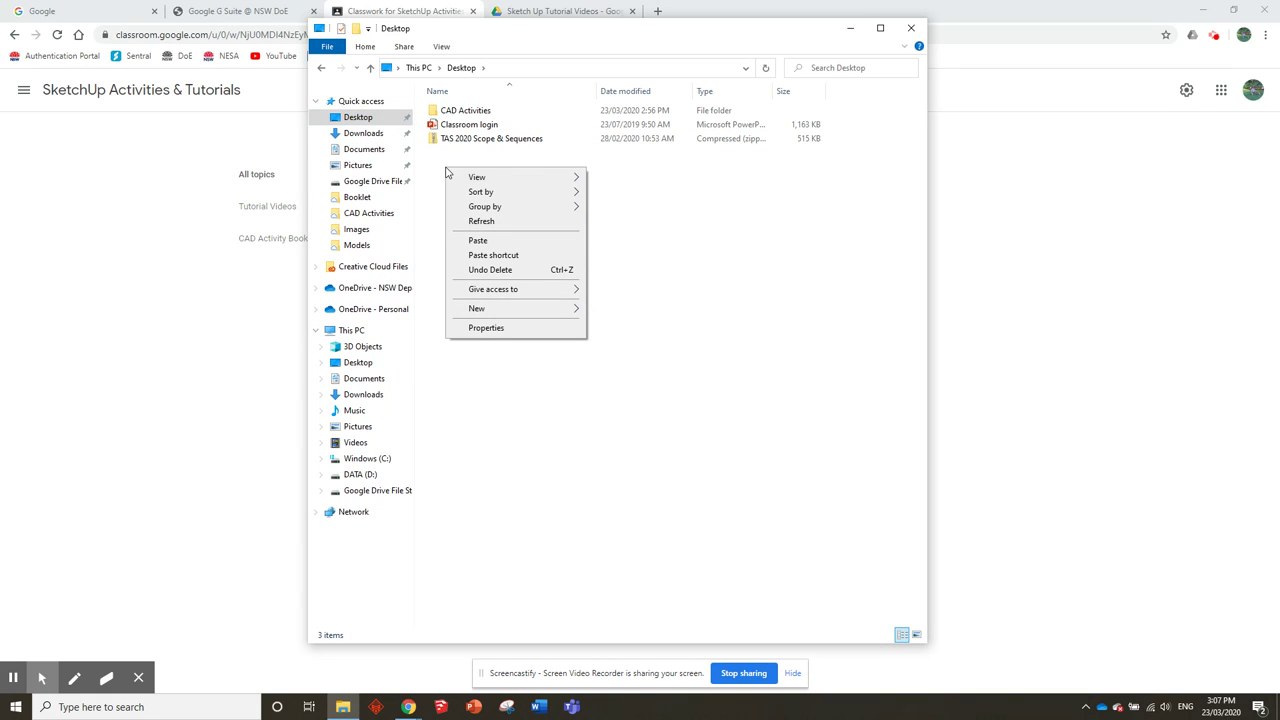
pyautogui.moveTo(525, 310)
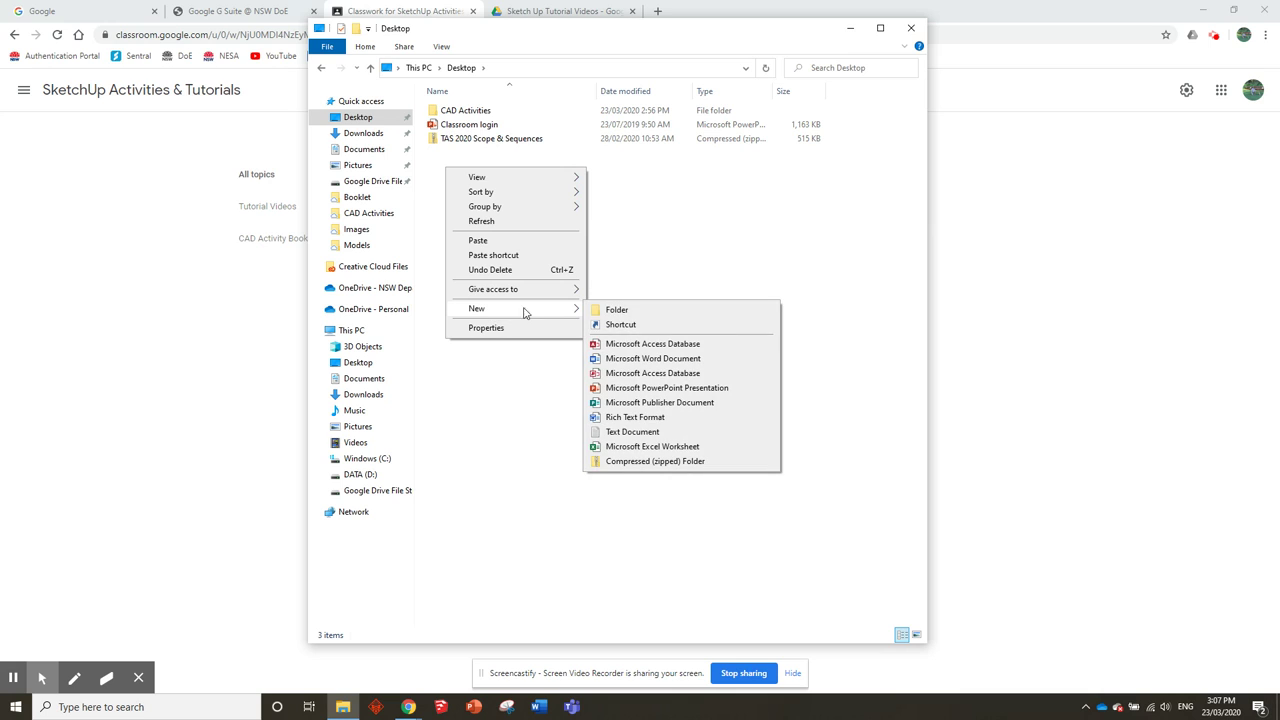
pyautogui.click(618, 311)
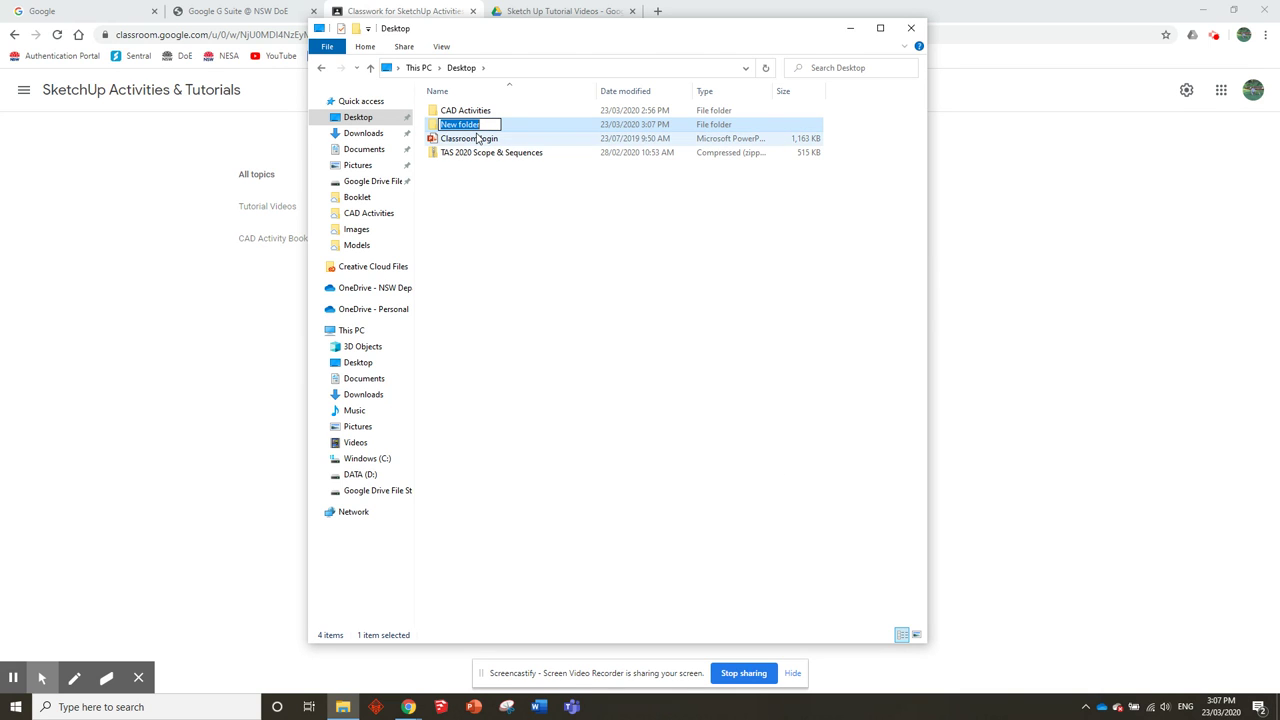
pyautogui.write('CAD Activities 1')
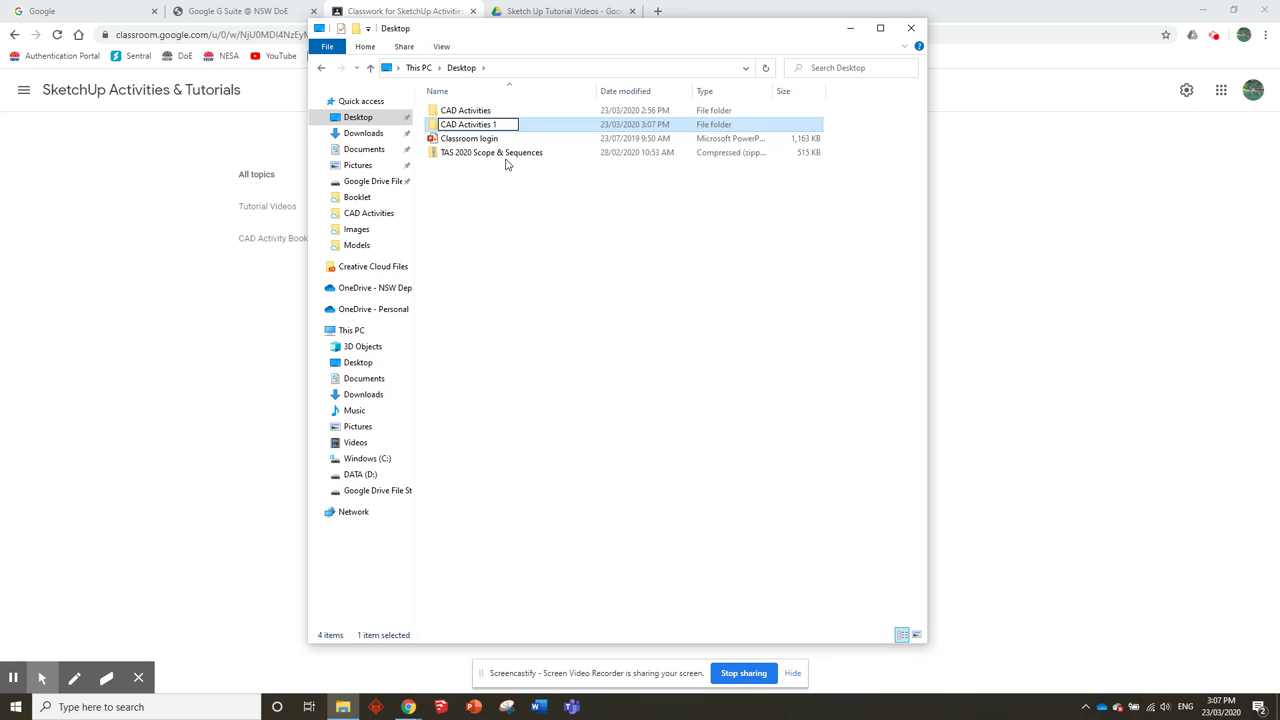
pyautogui.press('Return')
pyautogui.click(462, 112)
pyautogui.press('Delete')
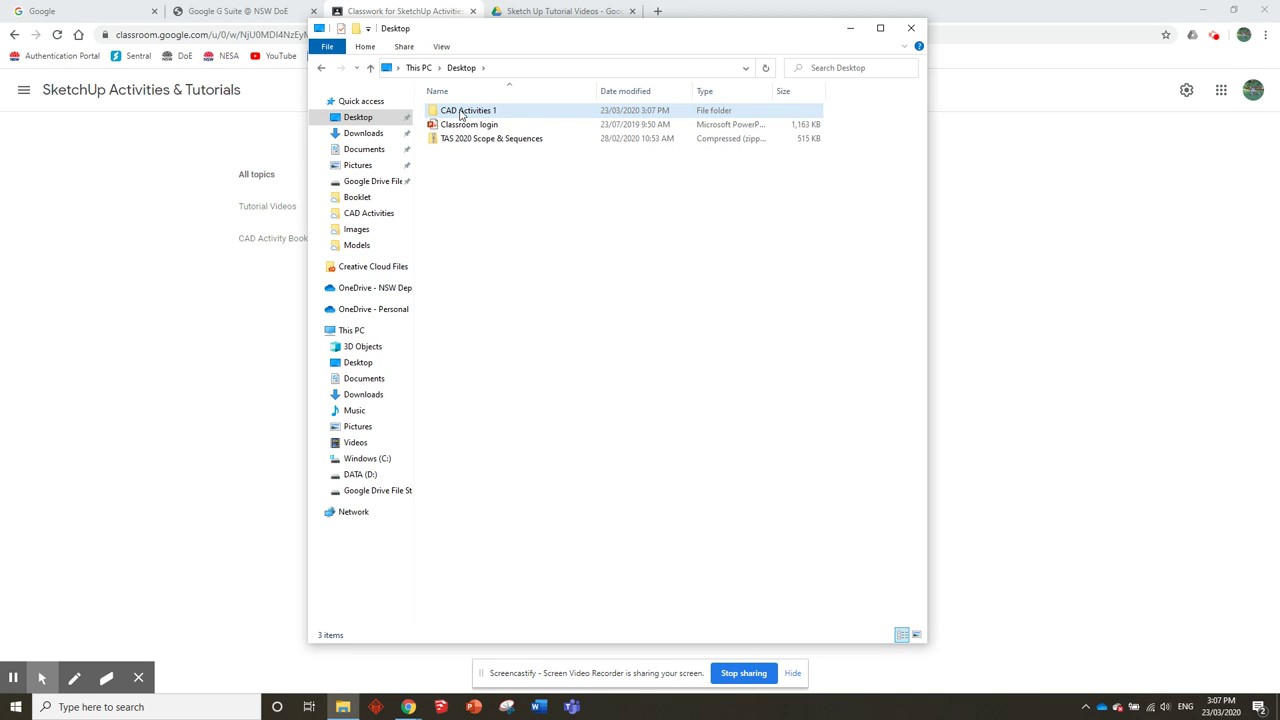
# View the CAD Activities 1 folder in My Drive on Google Drive File Stream (G:), and return to the Classwork page in the browser.
pyautogui.click(354, 330)
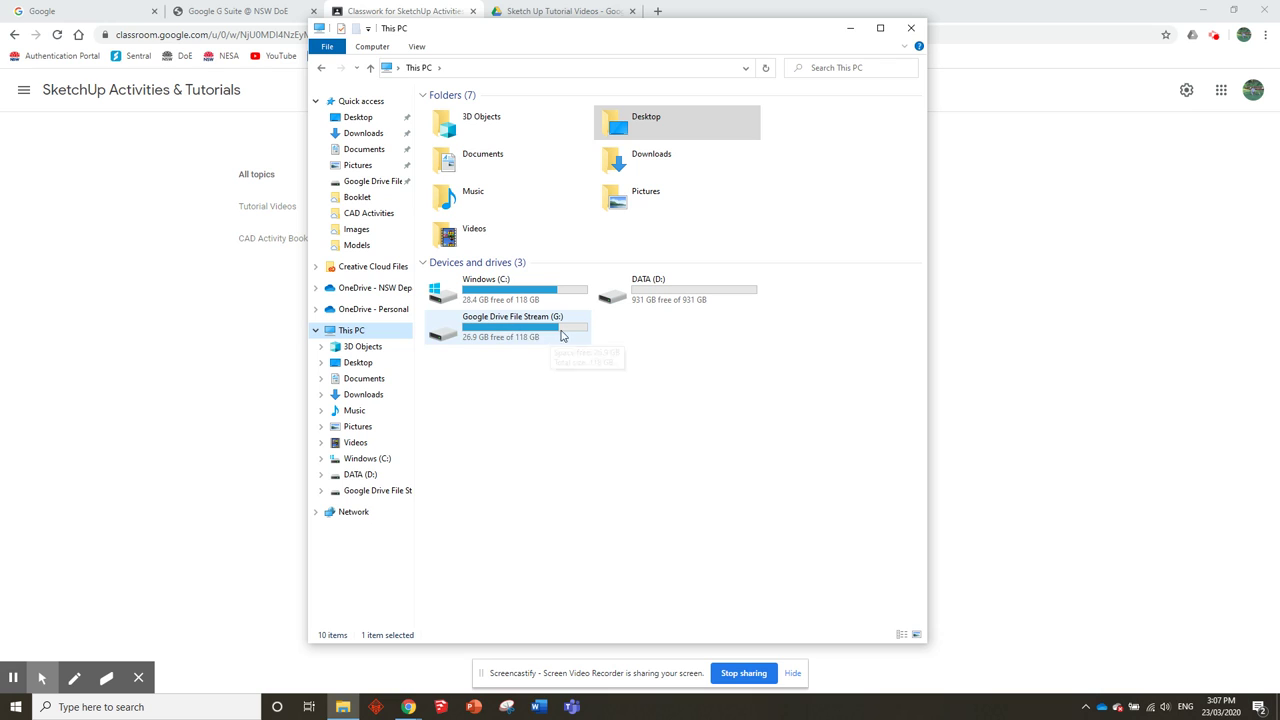
pyautogui.doubleClick(516, 331)
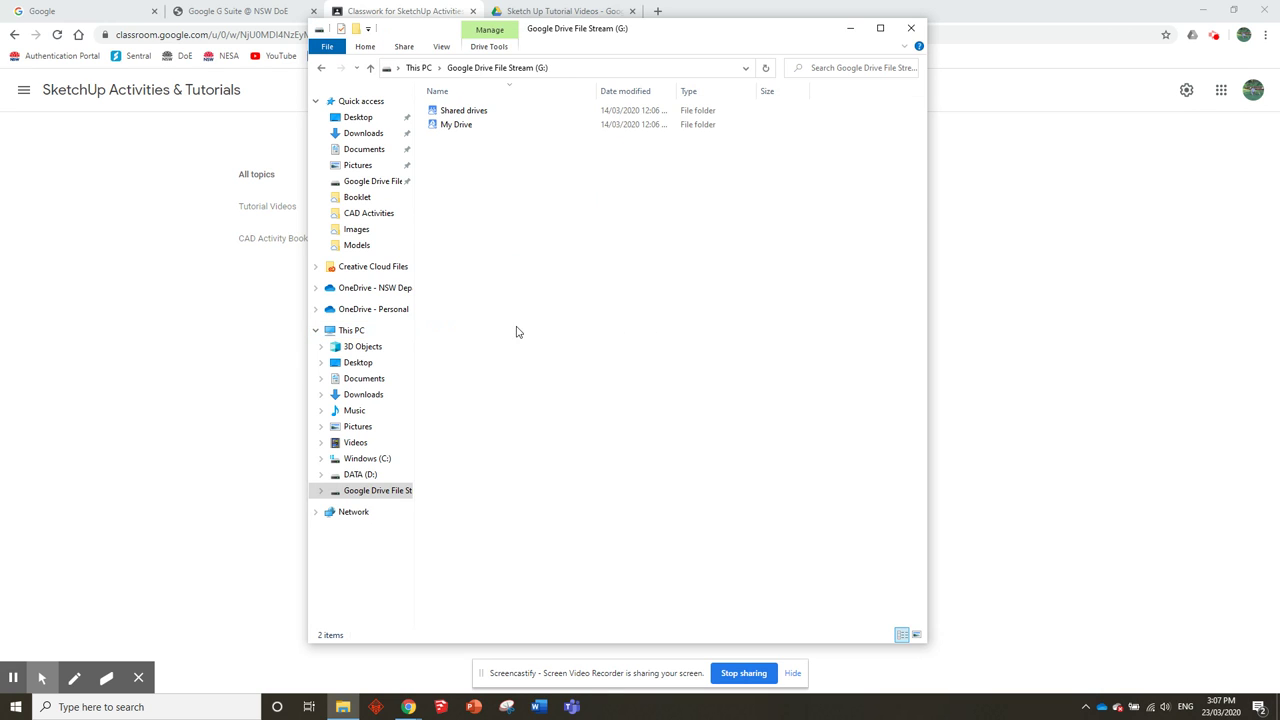
pyautogui.doubleClick(485, 127)
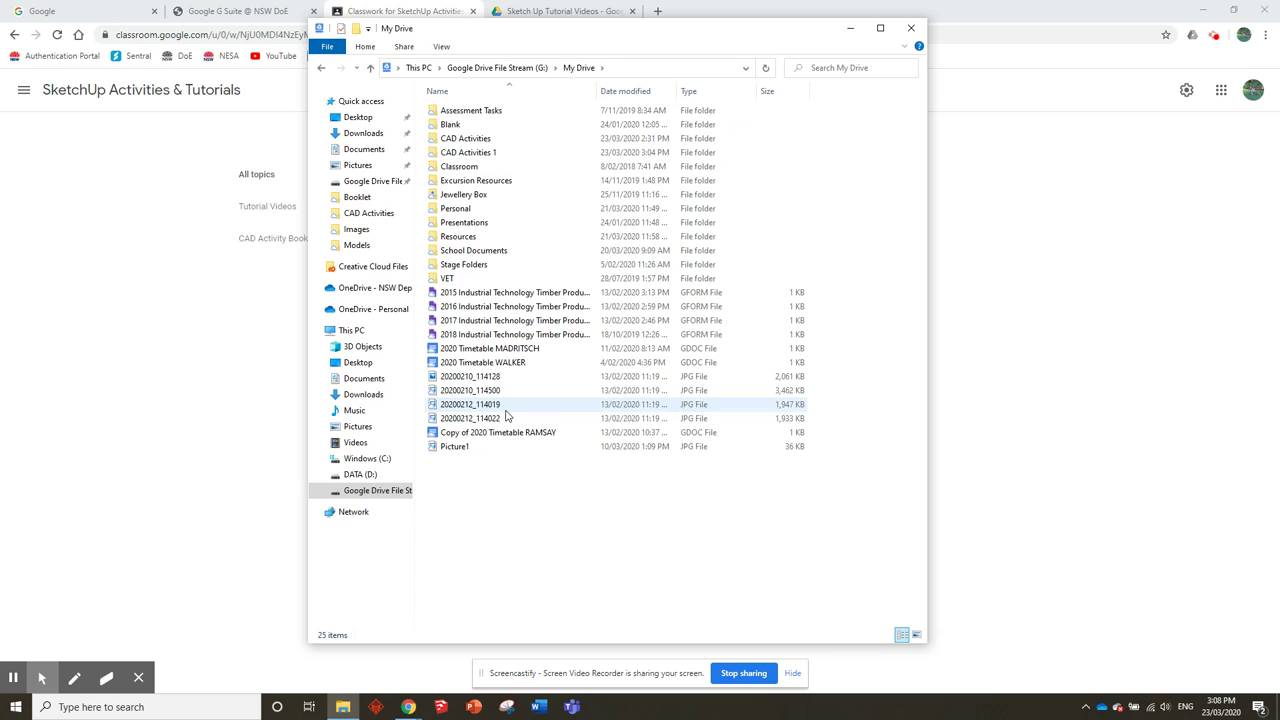
pyautogui.doubleClick(483, 160)
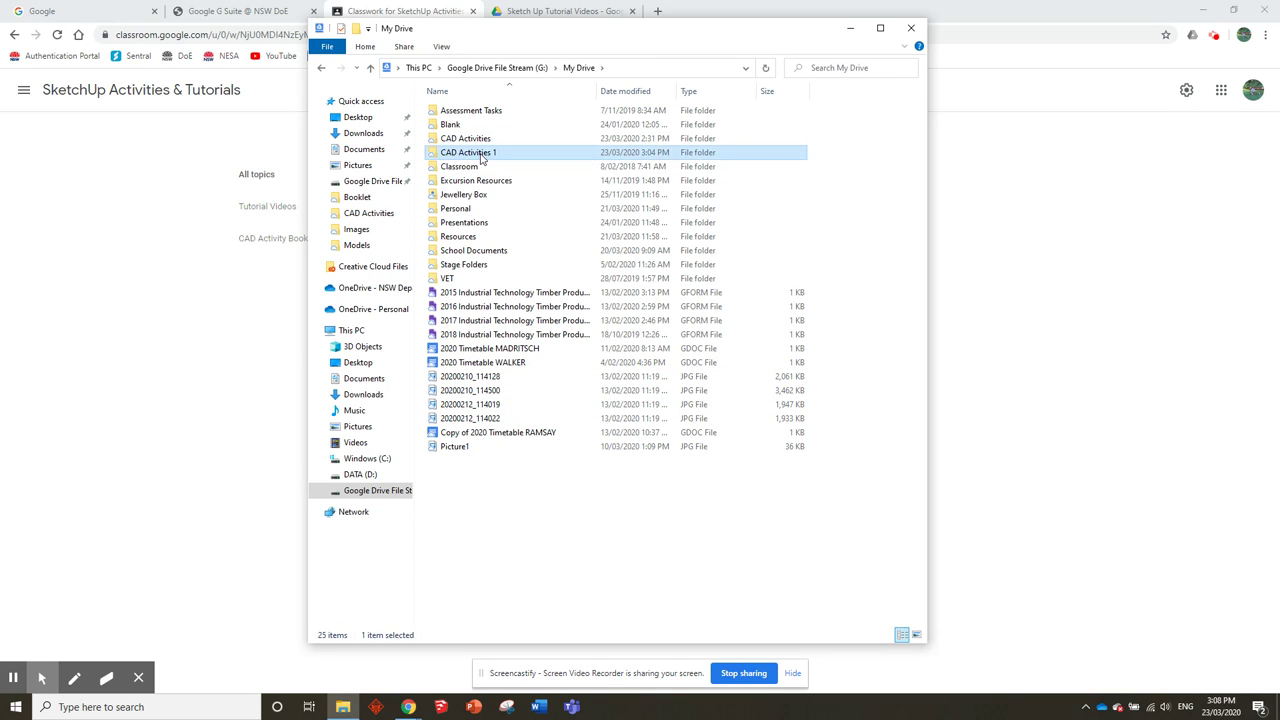
pyautogui.hotkey('alt', 'Left')
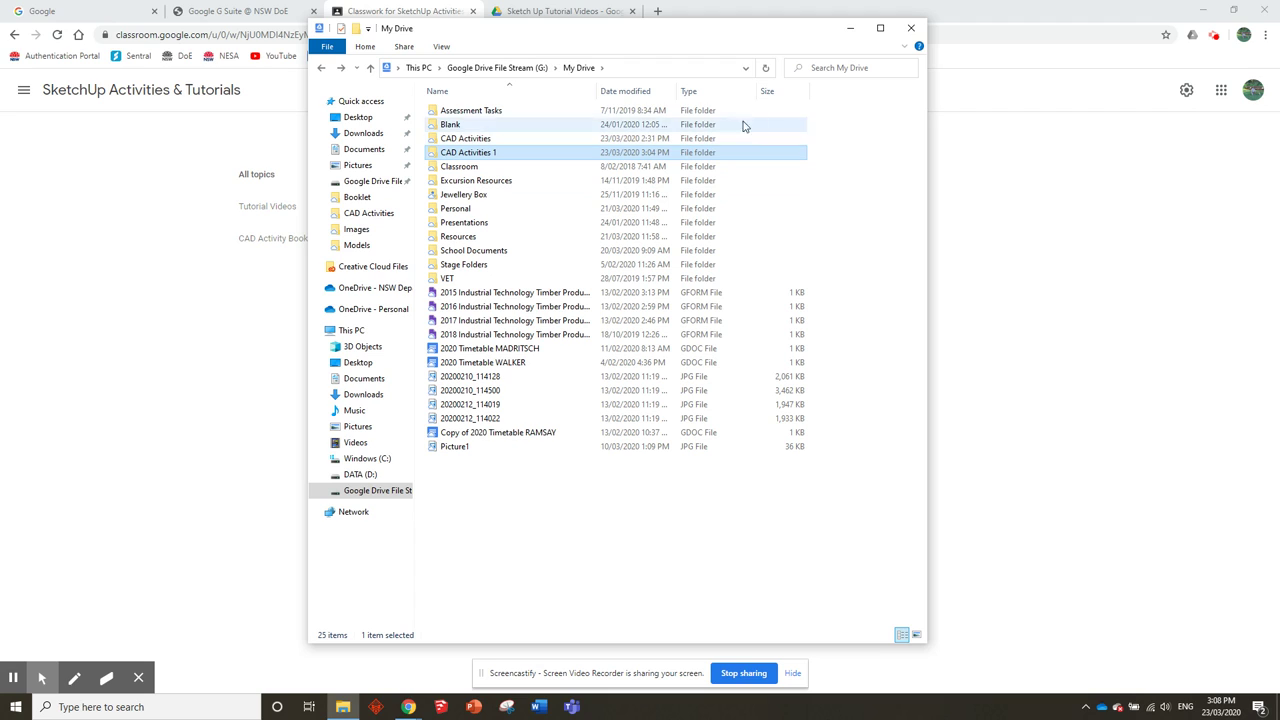
pyautogui.click(851, 30)
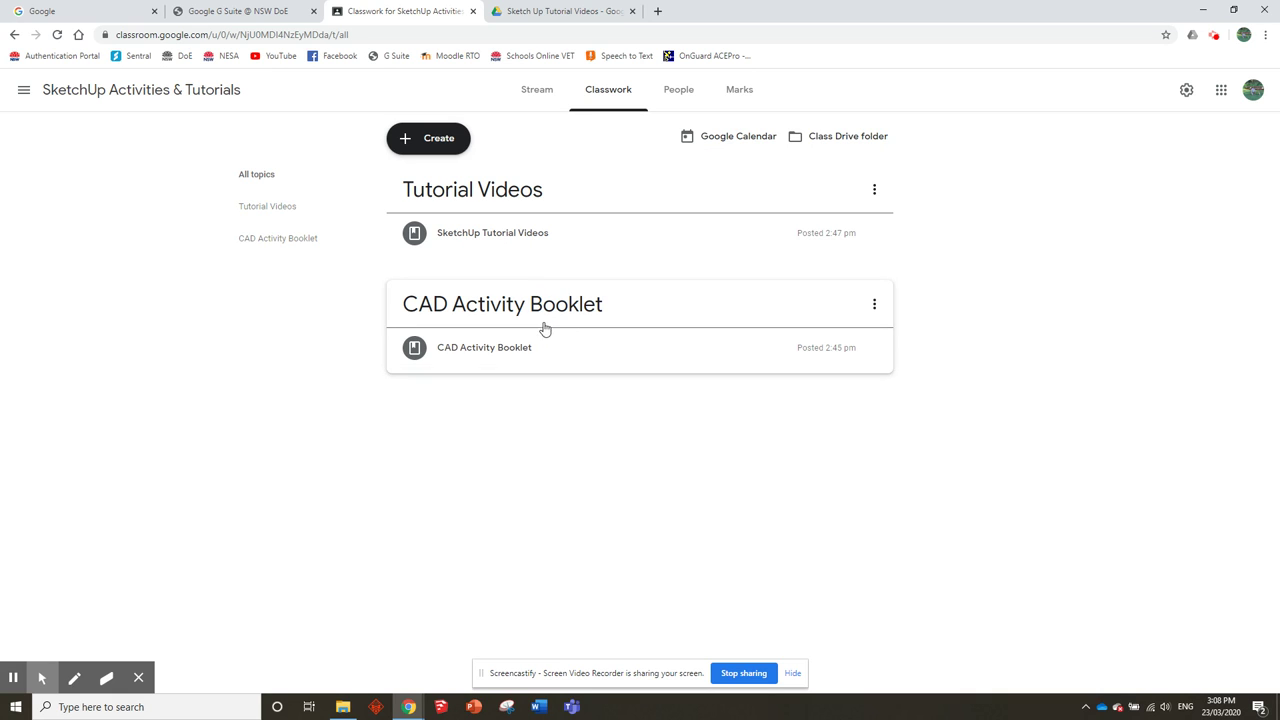
# Open CAD Activity Booklet.pdf from the CAD Activity Booklet material and skim through its drawing exercises.
pyautogui.click(565, 349)
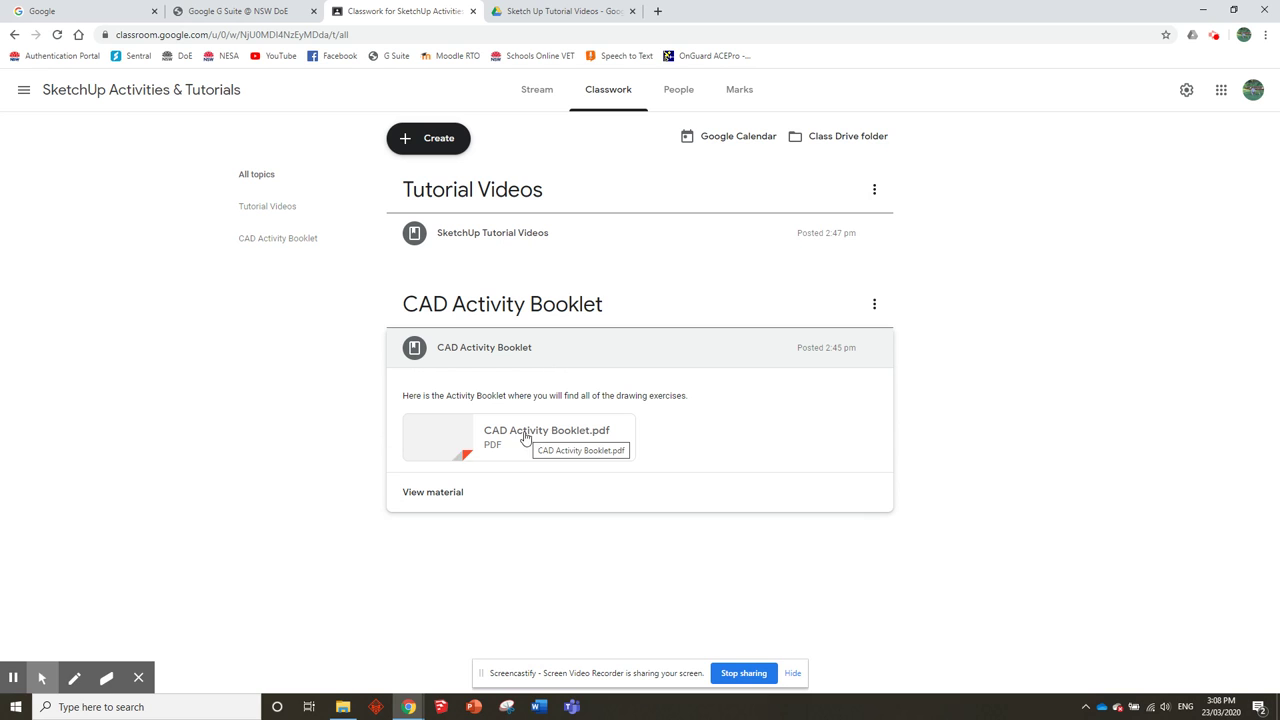
pyautogui.click(525, 437)
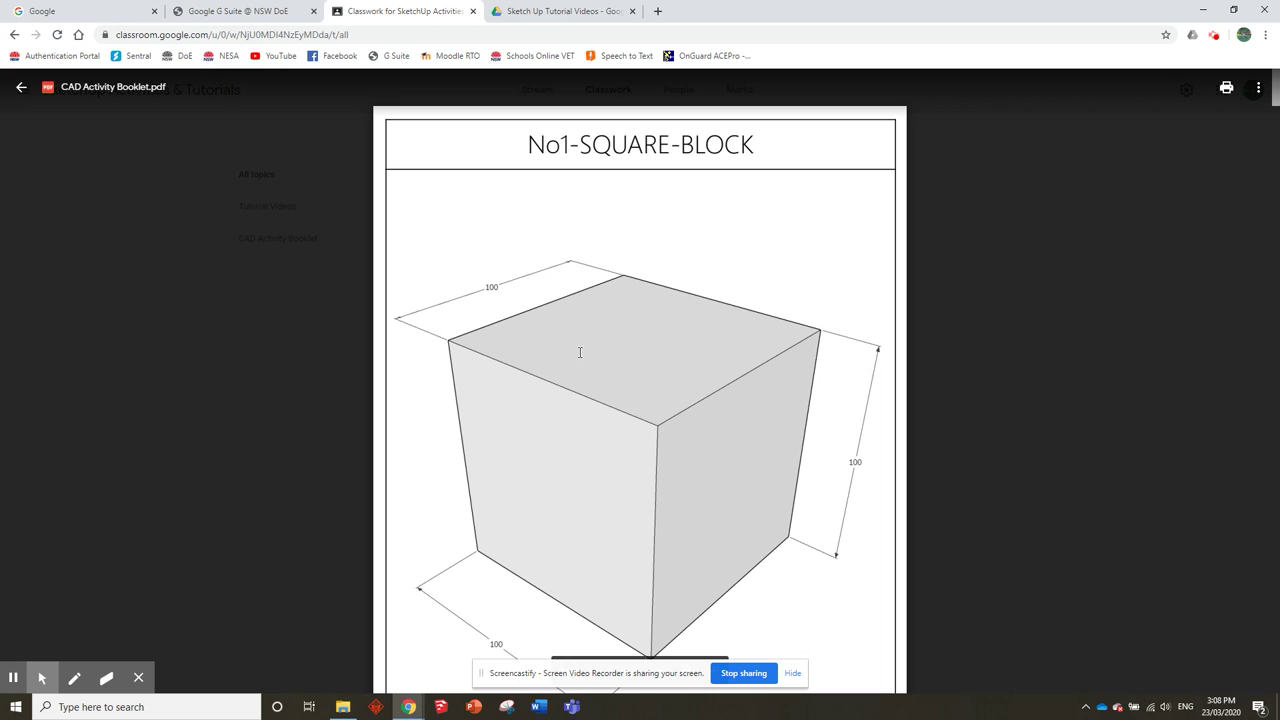
pyautogui.scroll(-15, 579, 352)
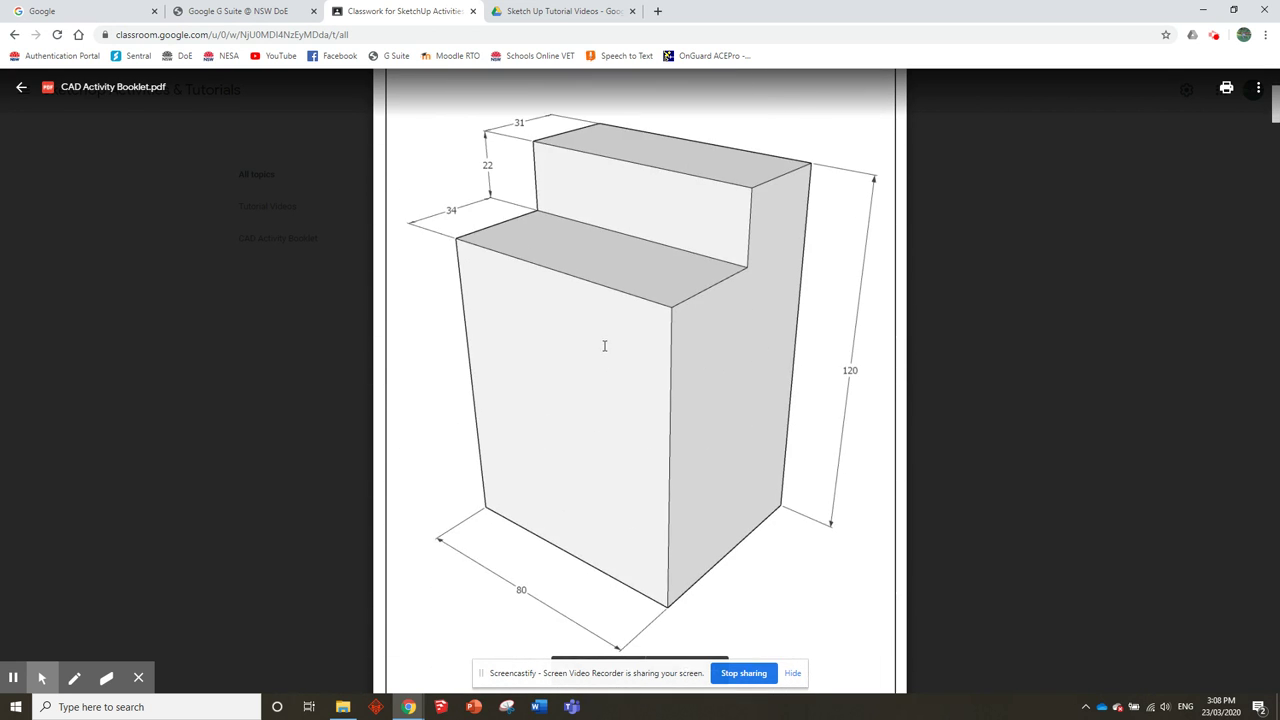
pyautogui.scroll(-18, 604, 346)
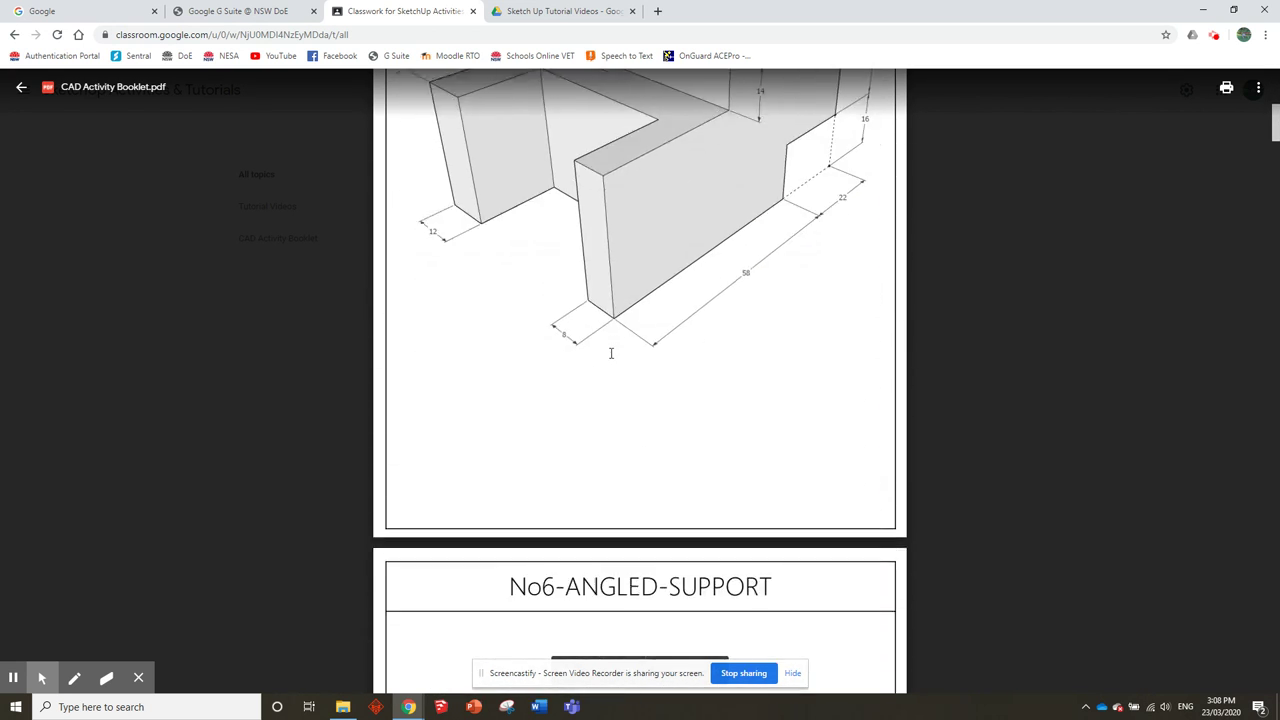
pyautogui.scroll(20, 611, 353)
pyautogui.scroll(5, 636, 349)
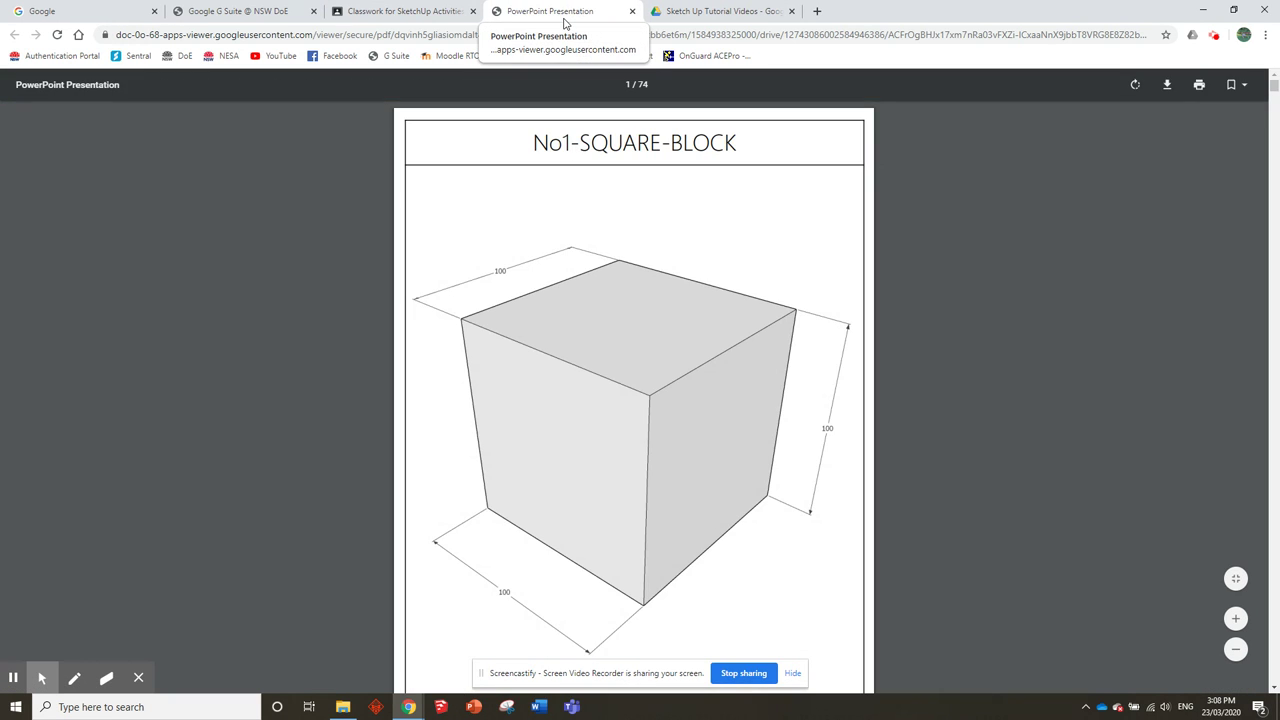
# Start downloading the booklet PDF and choose the CAD Activities 1 folder on the Desktop as the save location.
pyautogui.click(1167, 88)
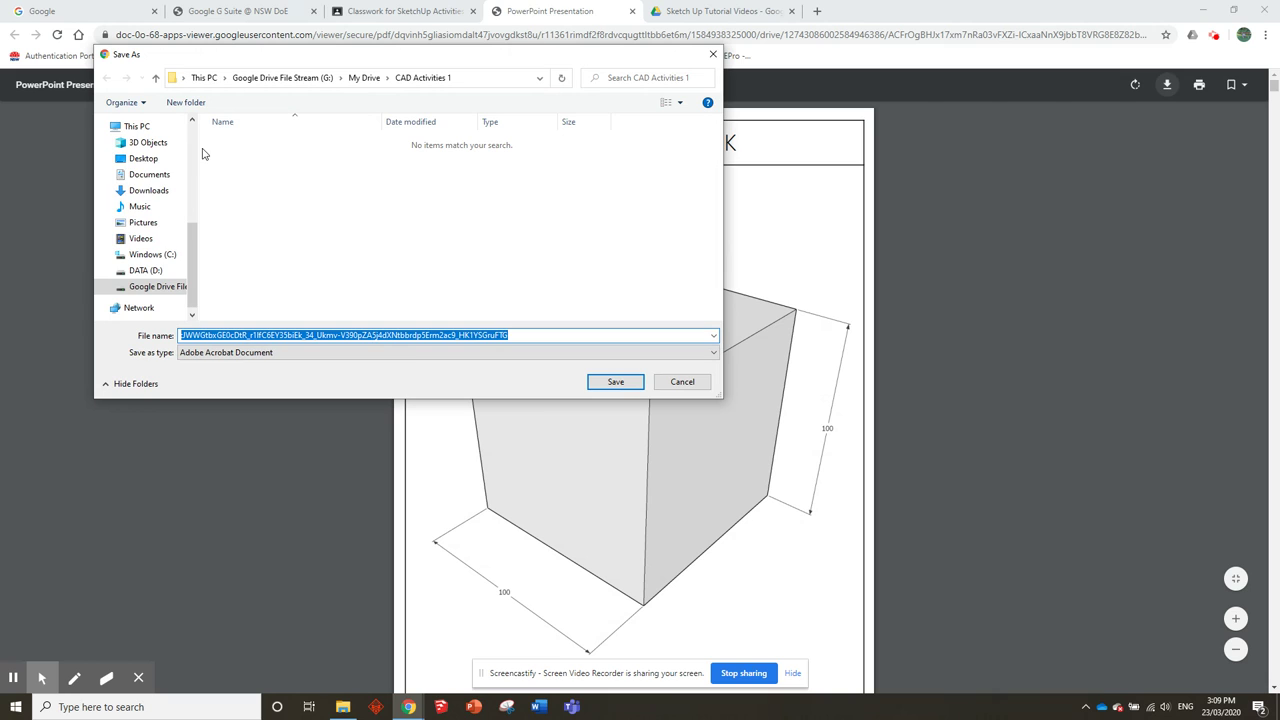
pyautogui.scroll(5, 138, 165)
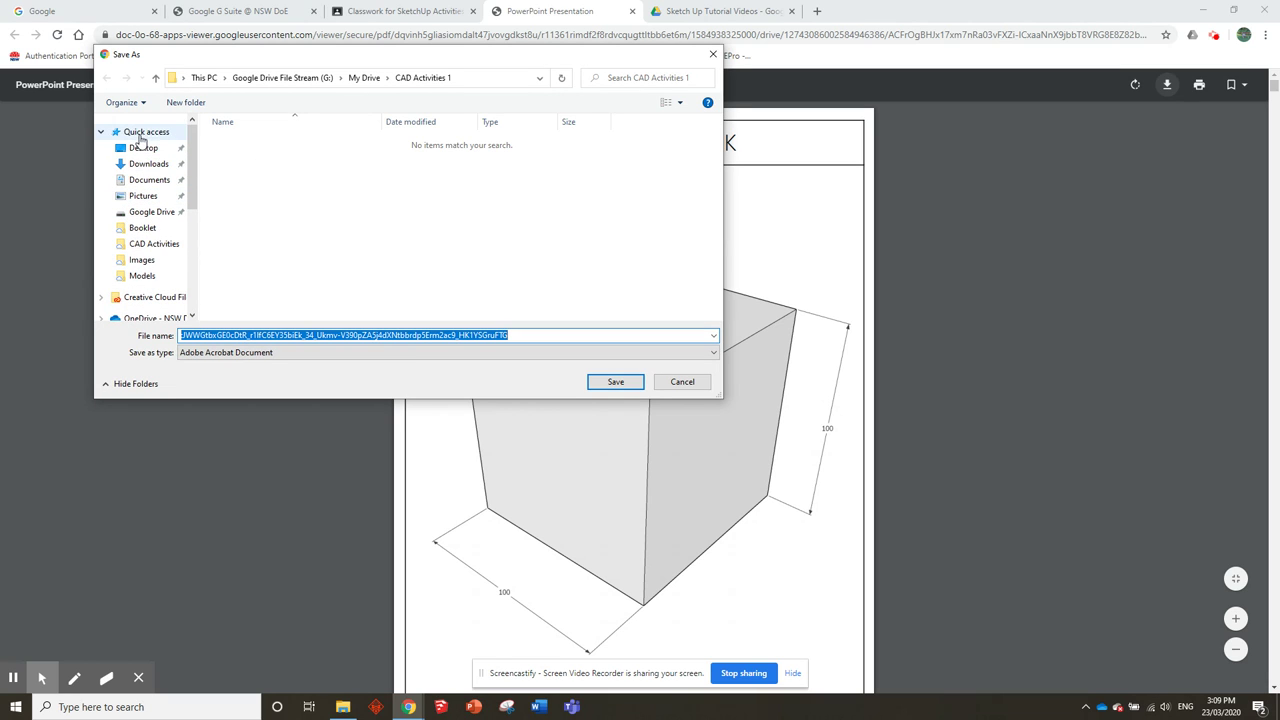
pyautogui.click(143, 149)
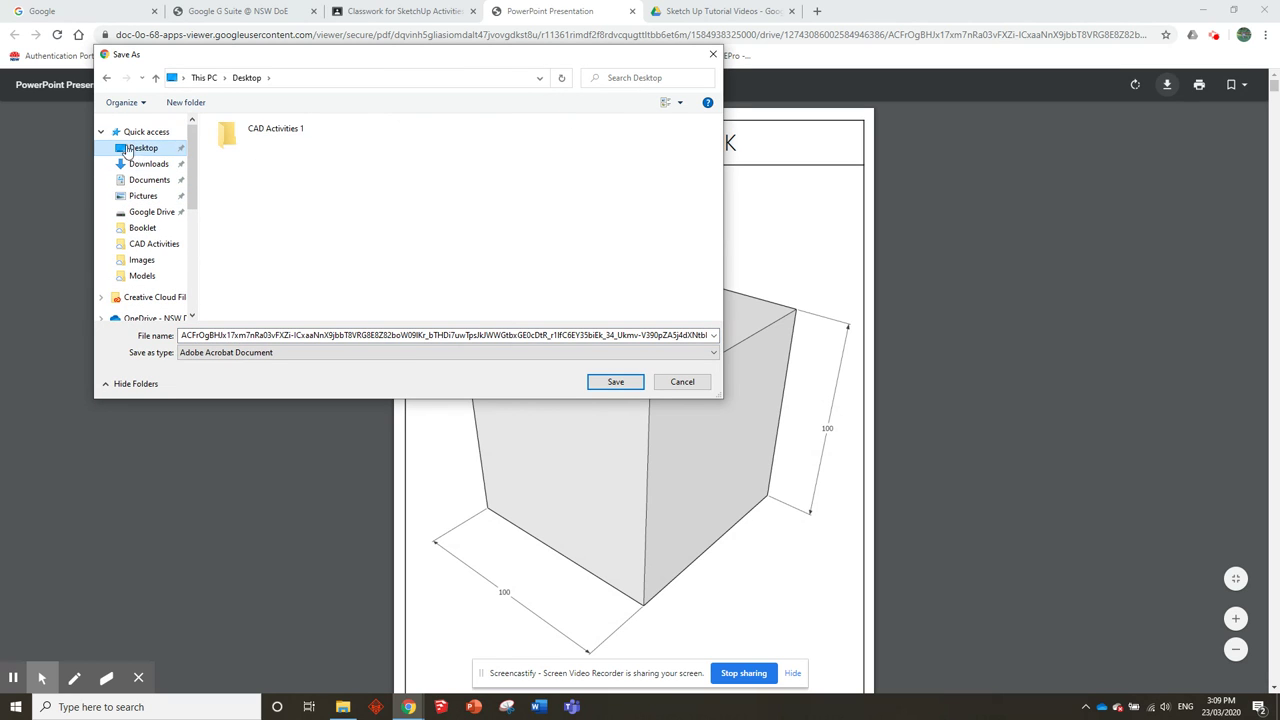
pyautogui.doubleClick(268, 146)
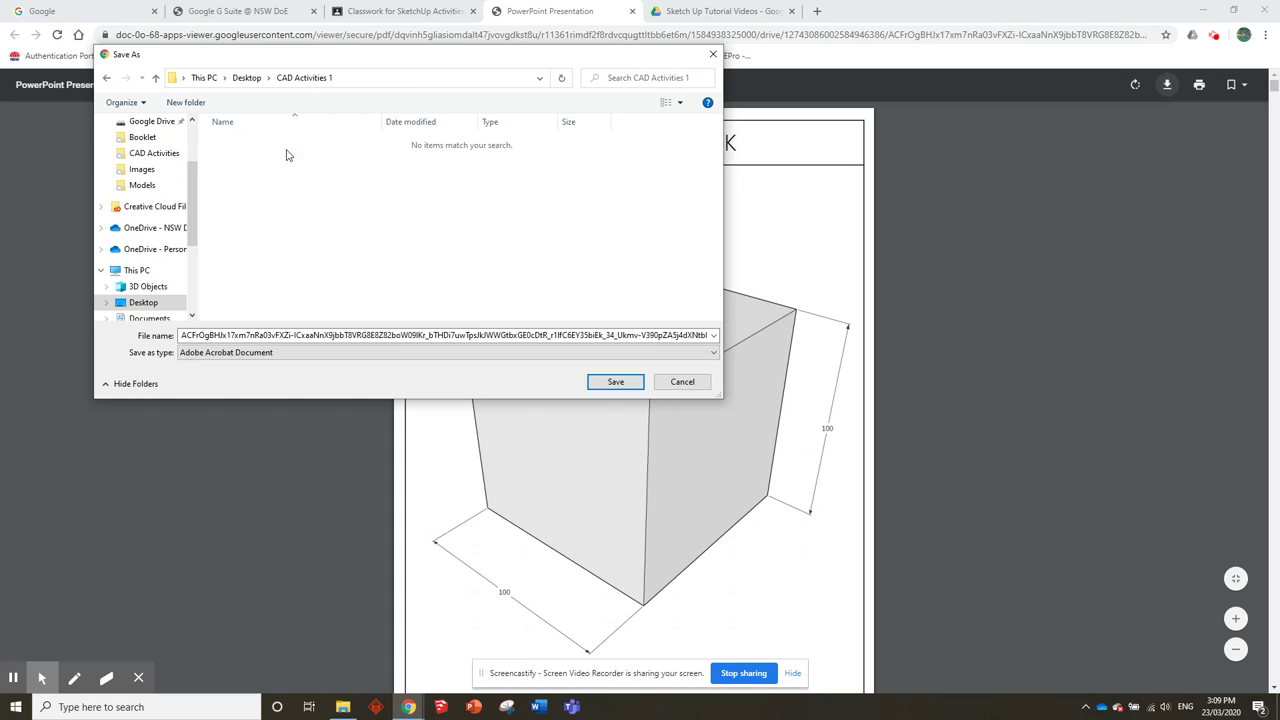
# Change the save location to the CAD Activities 1 folder in My Drive on Google Drive File Stream (G:).
pyautogui.scroll(-5, 145, 230)
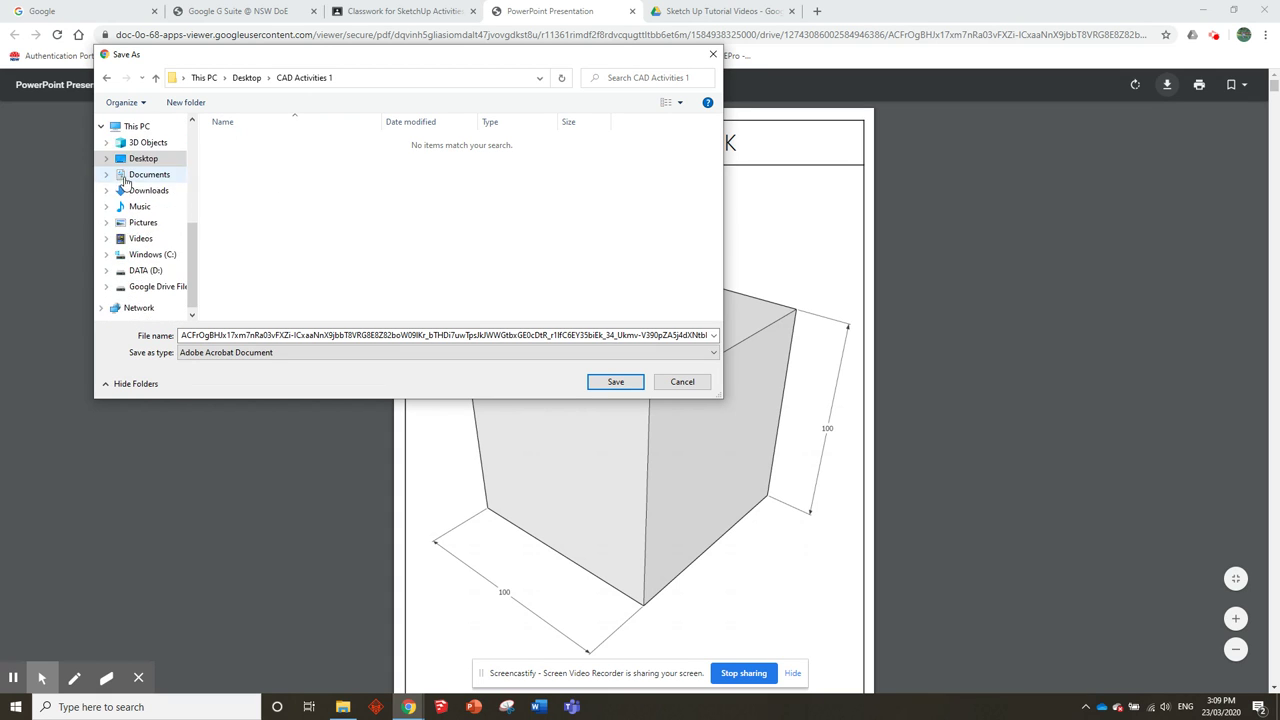
pyautogui.scroll(3, 145, 230)
pyautogui.click(147, 207)
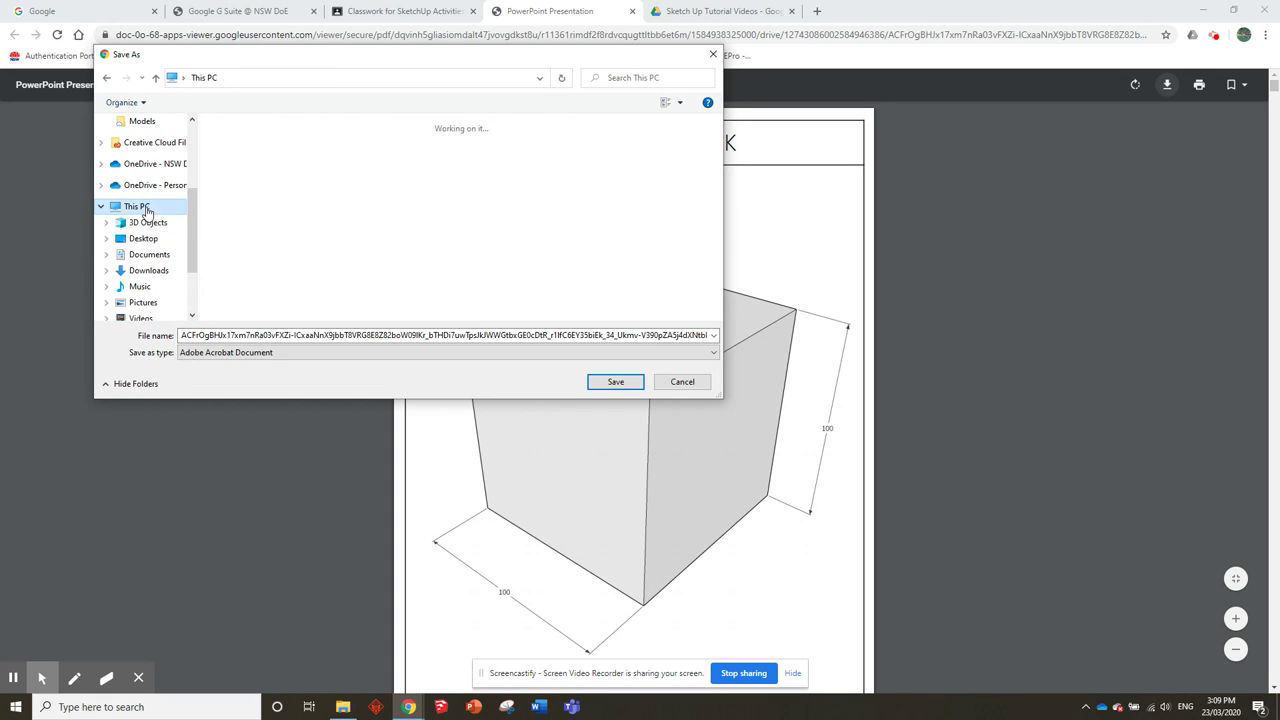
pyautogui.doubleClick(608, 286)
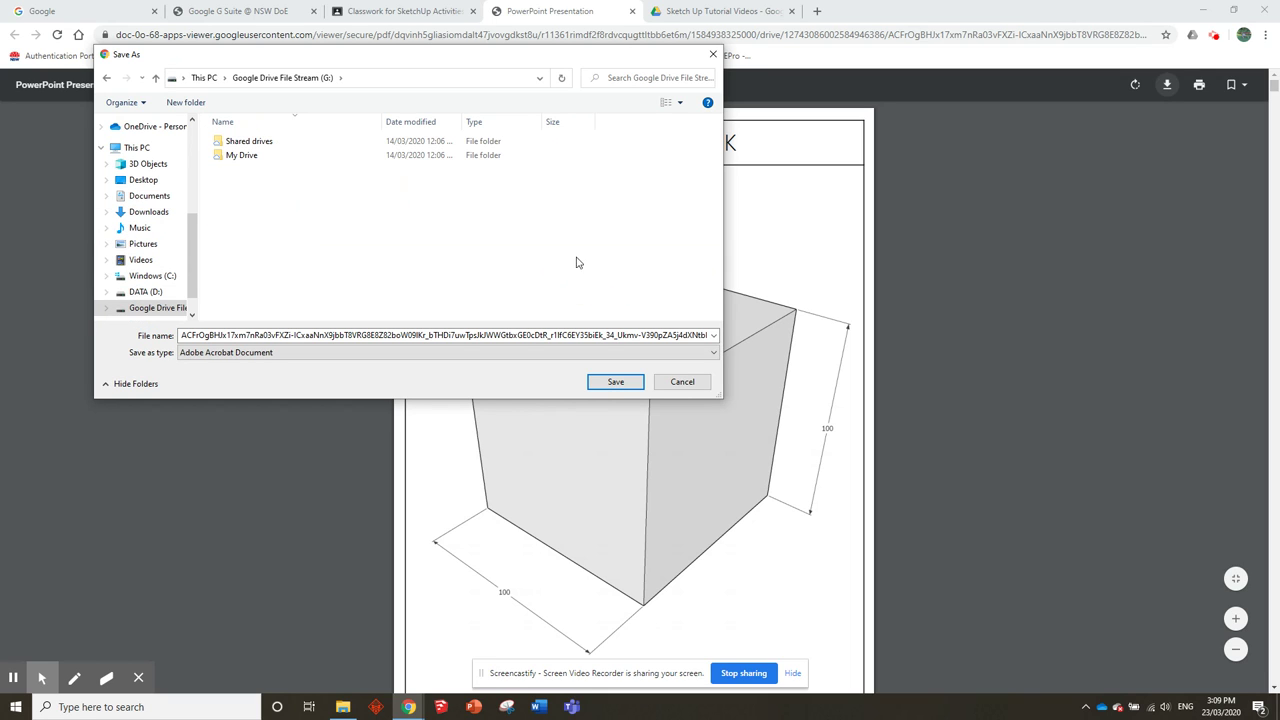
pyautogui.click(244, 160)
pyautogui.doubleClick(244, 160)
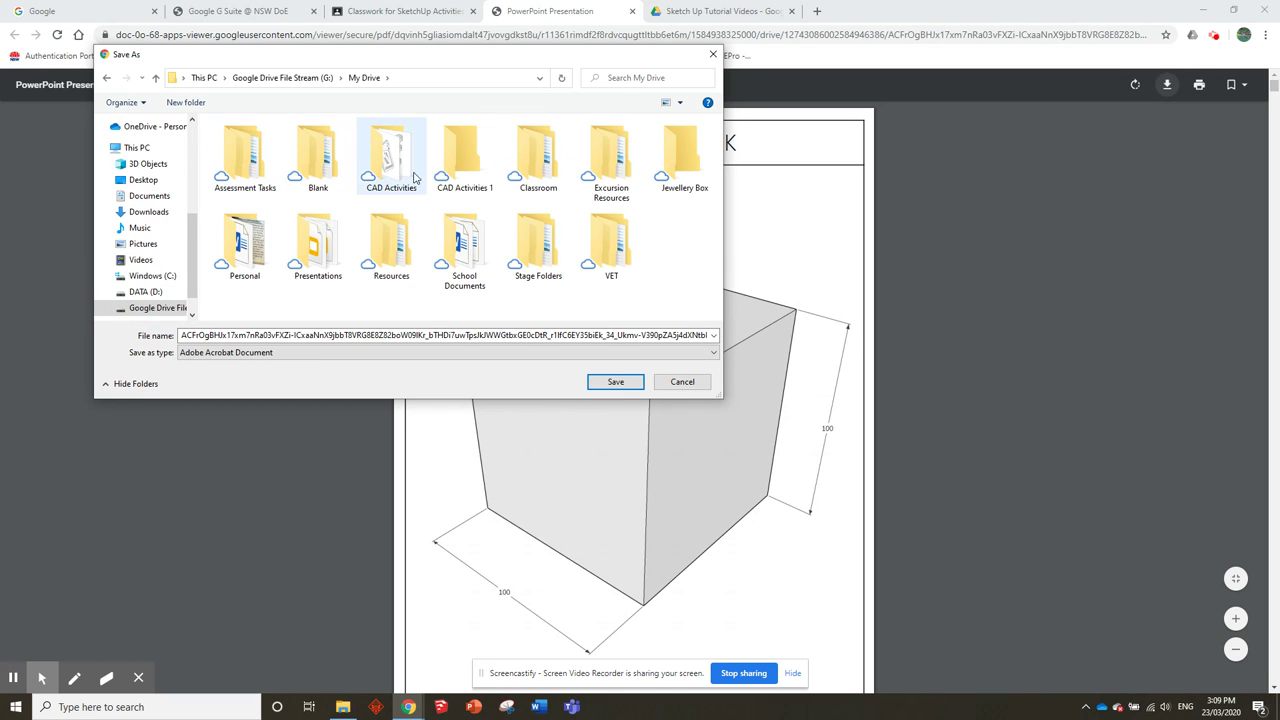
pyautogui.doubleClick(465, 150)
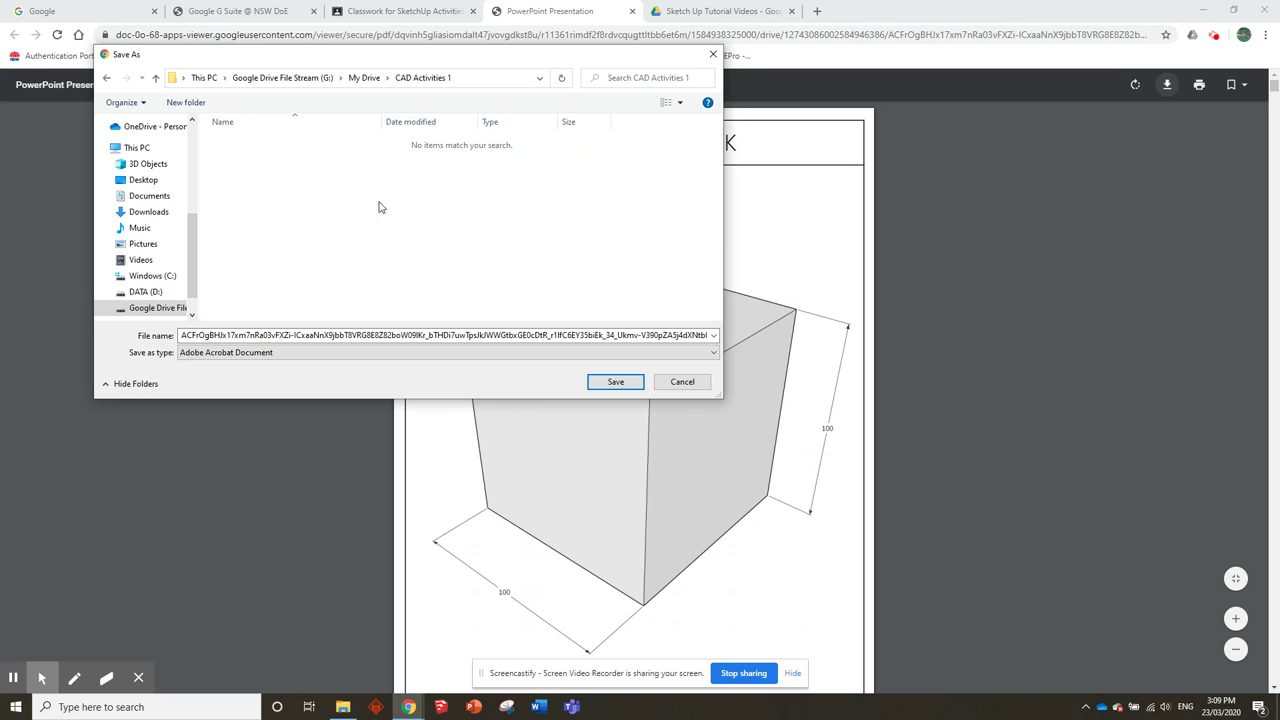
# Name the file CAD Activity Booklet and save it as an Adobe Acrobat Document.
pyautogui.click(345, 335)
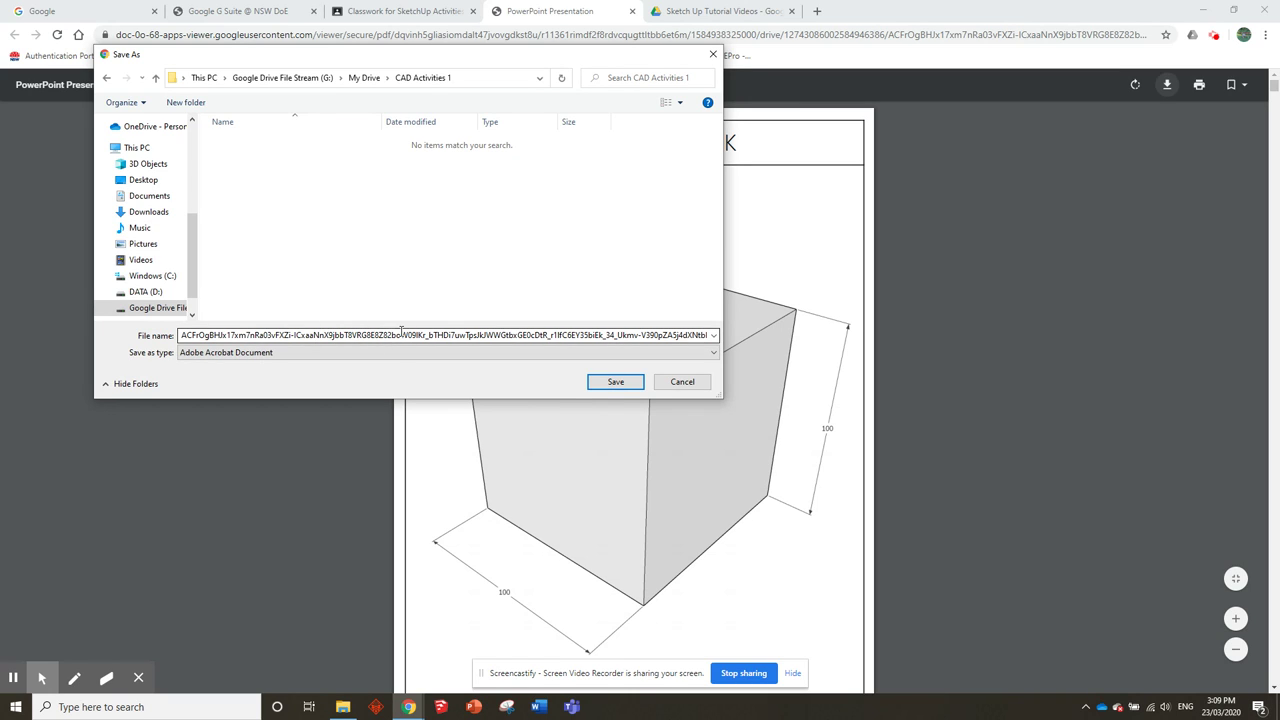
pyautogui.doubleClick(401, 335)
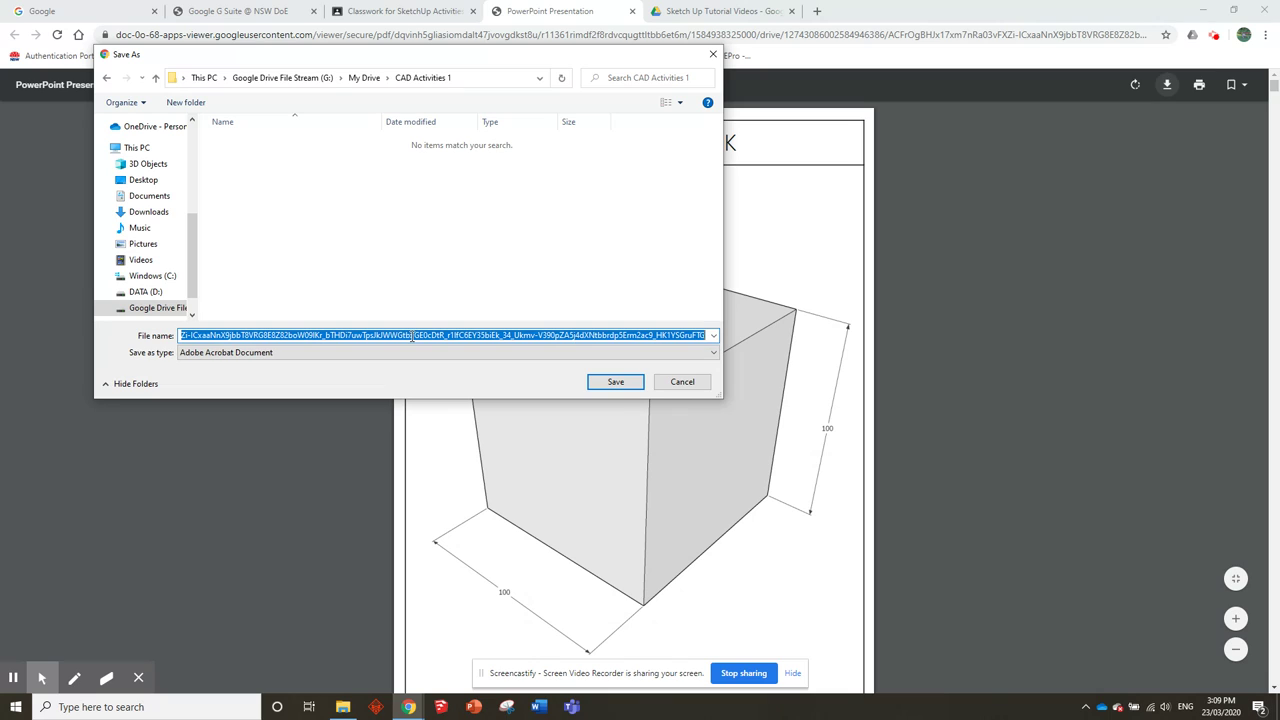
pyautogui.write('CAD Activity Booklet')
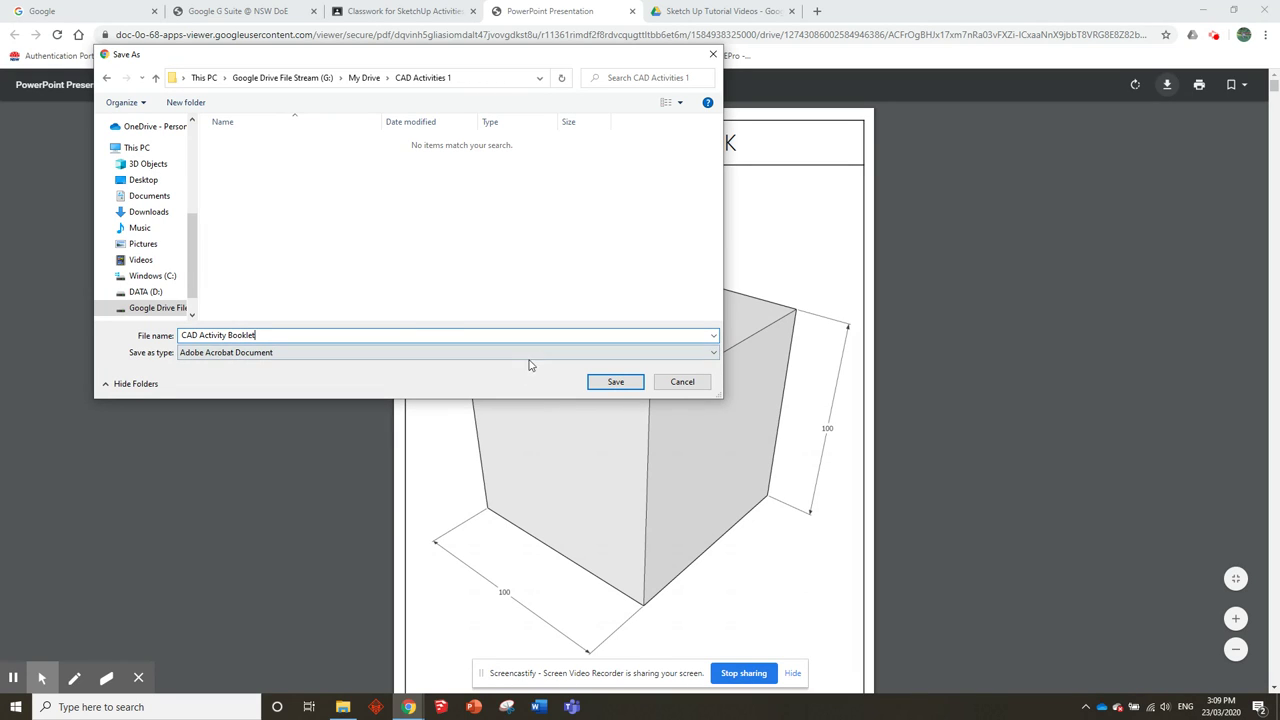
pyautogui.click(616, 382)
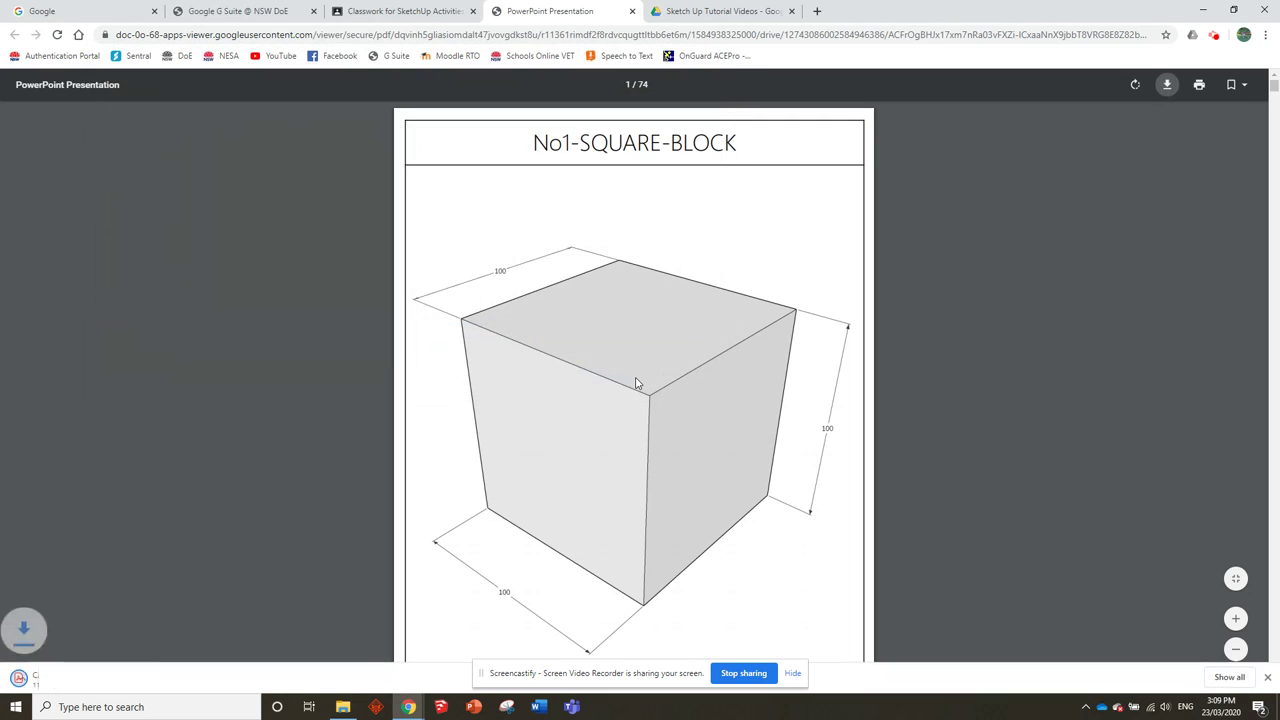